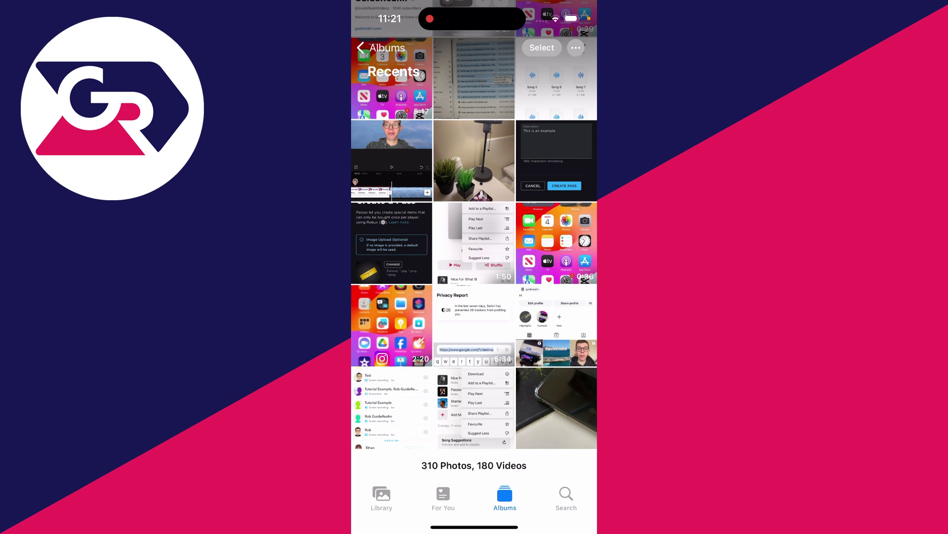
Step: Open the latest Recents photo of the phone on a mat and show its info panel
{"action": "left_click", "coordinate": [556, 408]}
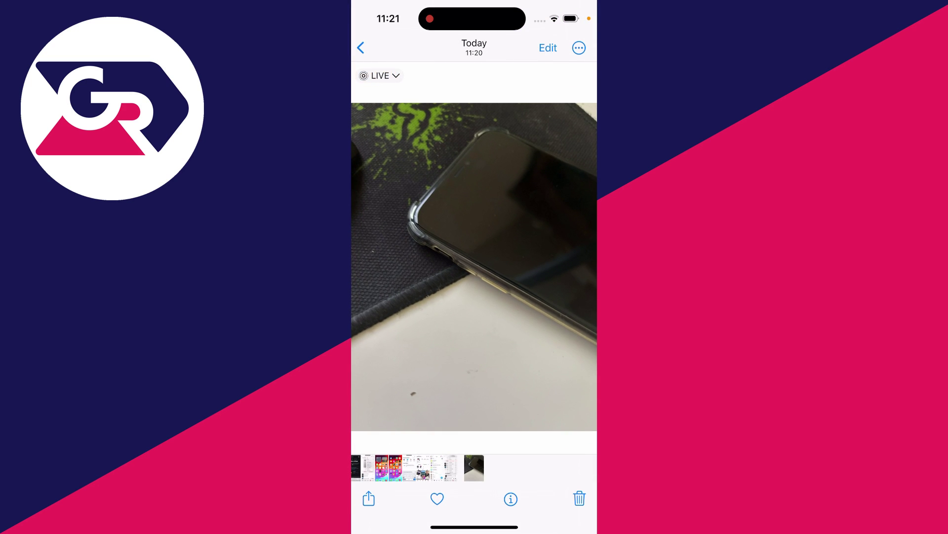
{"action": "left_click", "coordinate": [474, 267]}
{"action": "left_click", "coordinate": [510, 499]}
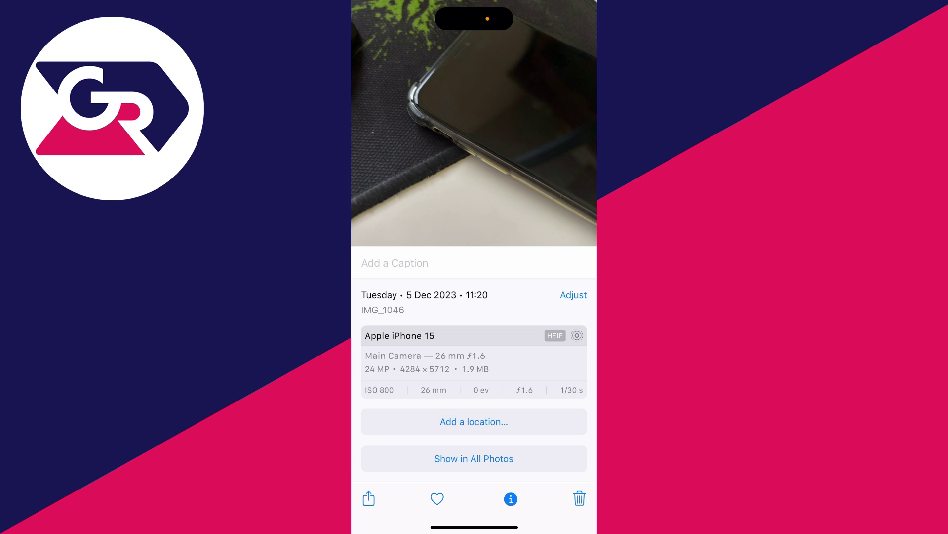
{"action": "scroll", "coordinate": [474, 297], "scroll_direction": "down", "scroll_amount": 2}
Step: Set the photo's location to Kent, England, then swipe back to Albums
{"action": "left_click", "coordinate": [475, 422]}
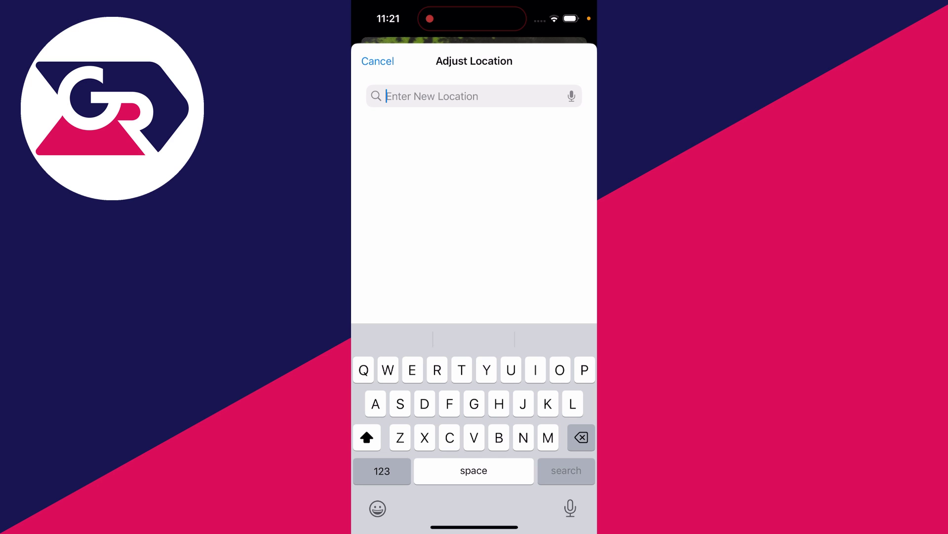
{"action": "left_click", "coordinate": [548, 405]}
{"action": "type", "text": "ent"}
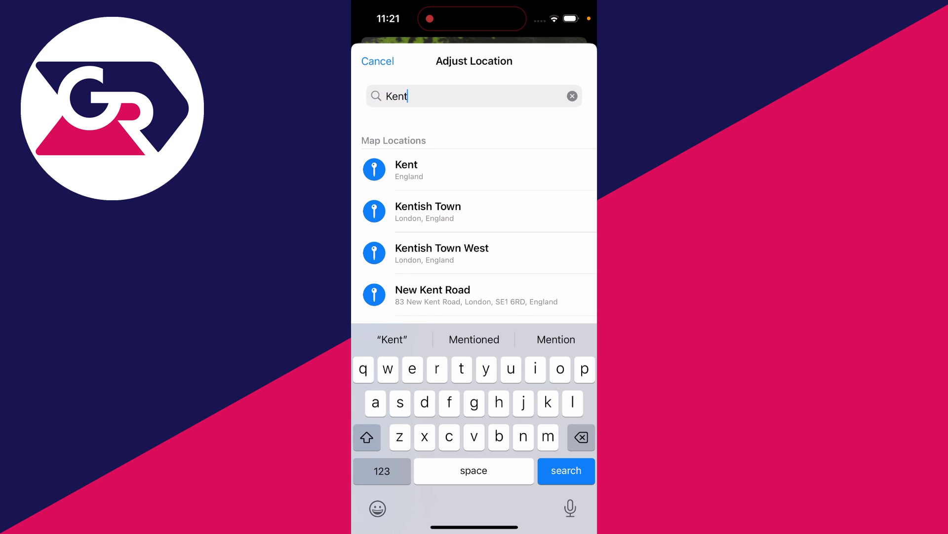
{"action": "left_click", "coordinate": [406, 169]}
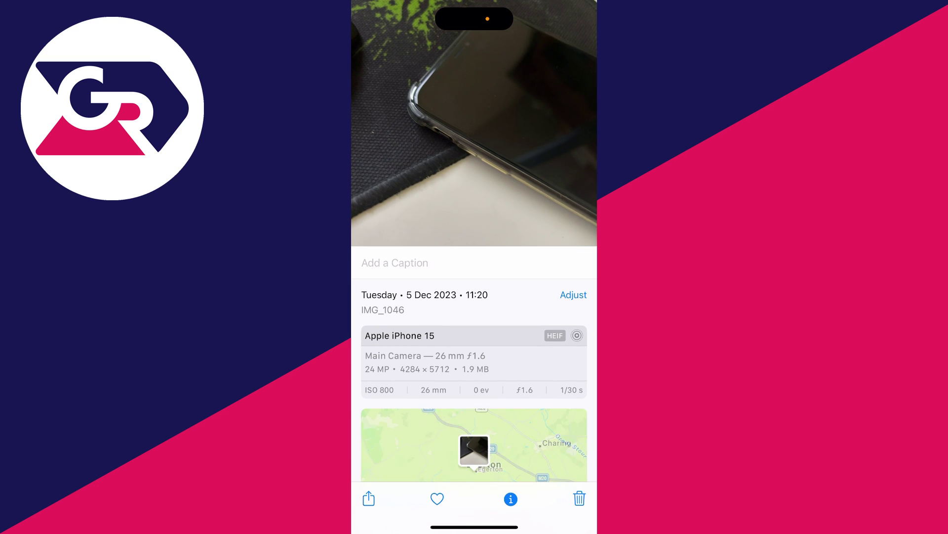
{"action": "scroll", "coordinate": [475, 297], "scroll_direction": "up", "scroll_amount": 2}
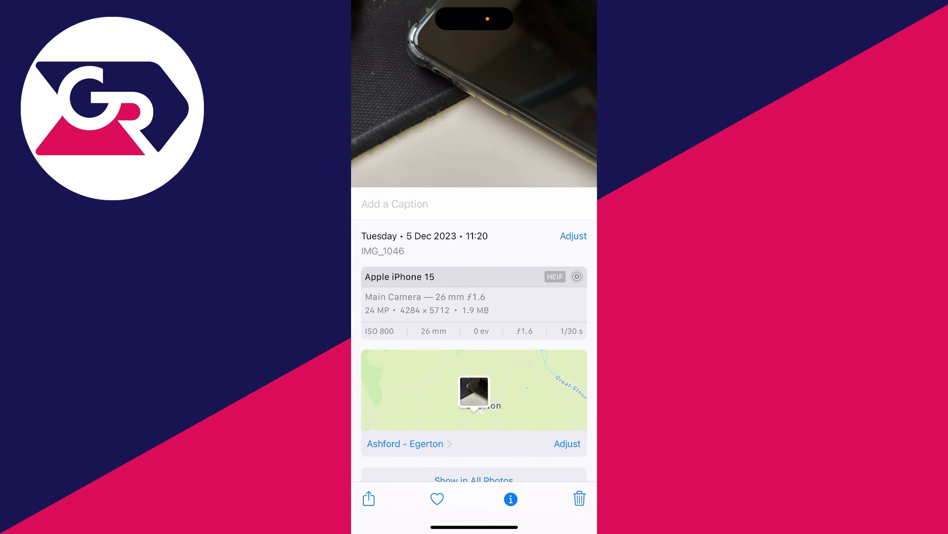
{"action": "scroll", "coordinate": [474, 297], "scroll_direction": "up", "scroll_amount": 3}
{"action": "scroll", "coordinate": [474, 260], "scroll_direction": "up", "scroll_amount": 5}
{"action": "left_click_drag", "start_coordinate": [356, 260], "coordinate": [460, 259]}
{"action": "scroll", "coordinate": [474, 297], "scroll_direction": "down", "scroll_amount": 3}
Step: Browse the Places map showing the Kent-tagged photo, then return to the home screen
{"action": "left_click", "coordinate": [545, 319]}
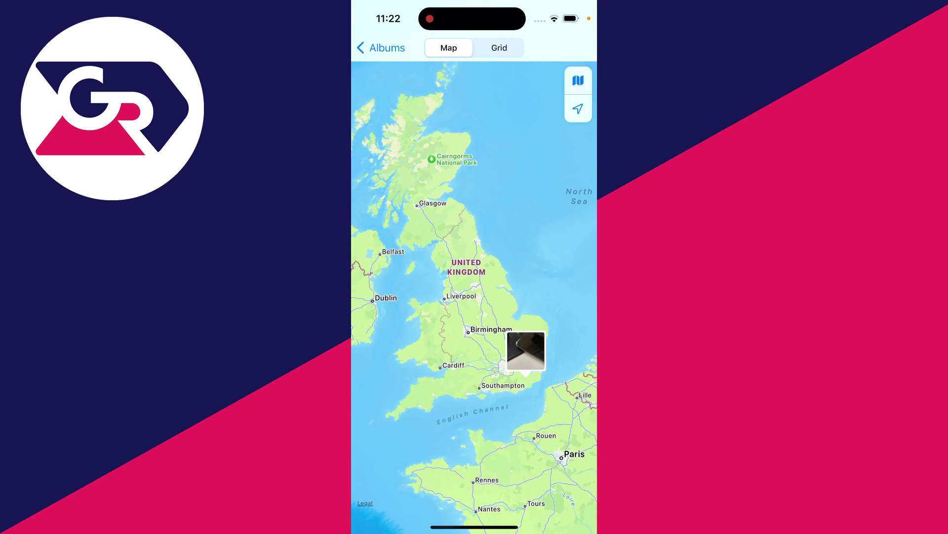
{"action": "scroll", "coordinate": [528, 369], "scroll_direction": "up", "scroll_amount": 5}
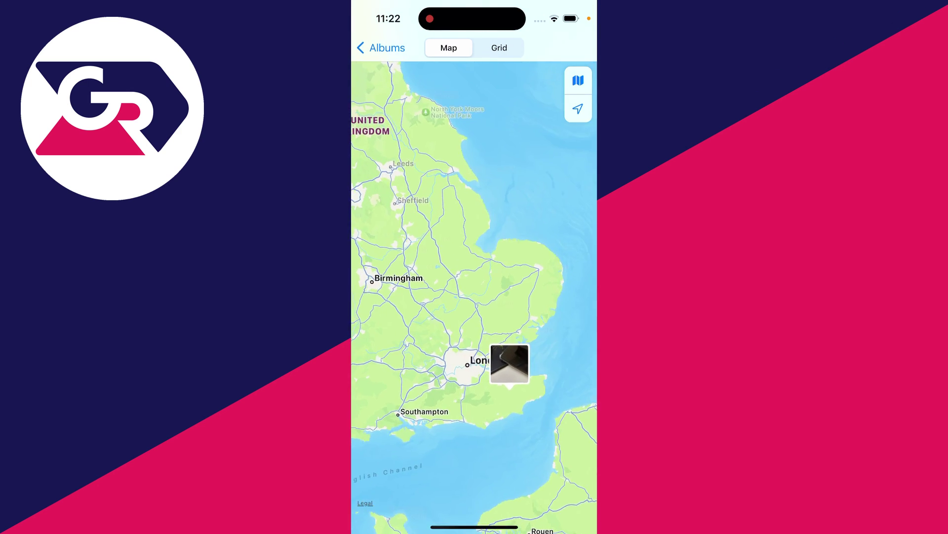
{"action": "scroll", "coordinate": [467, 346], "scroll_direction": "down", "scroll_amount": 2}
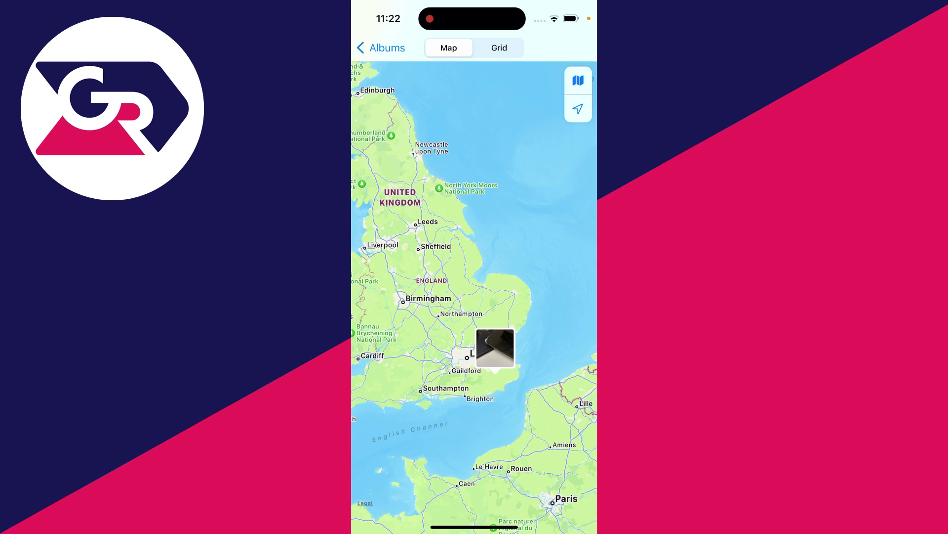
{"action": "left_click_drag", "start_coordinate": [474, 528], "coordinate": [474, 334]}
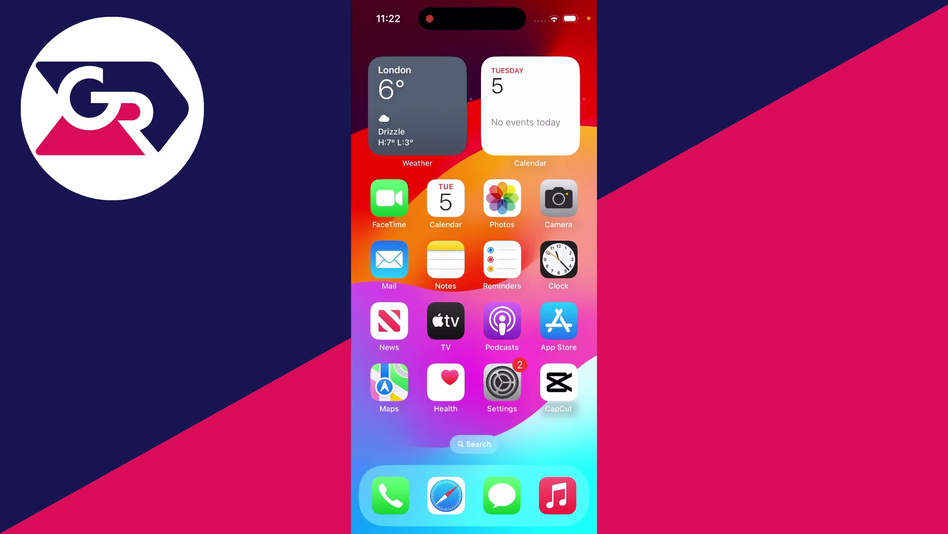
Step: Set Camera's Location Services access to While Using the App, then return home
{"action": "left_click", "coordinate": [502, 382]}
{"action": "scroll", "coordinate": [474, 297], "scroll_direction": "down", "scroll_amount": 3}
{"action": "scroll", "coordinate": [474, 296], "scroll_direction": "down", "scroll_amount": 2}
{"action": "scroll", "coordinate": [474, 297], "scroll_direction": "down", "scroll_amount": 3}
{"action": "left_click", "coordinate": [445, 415]}
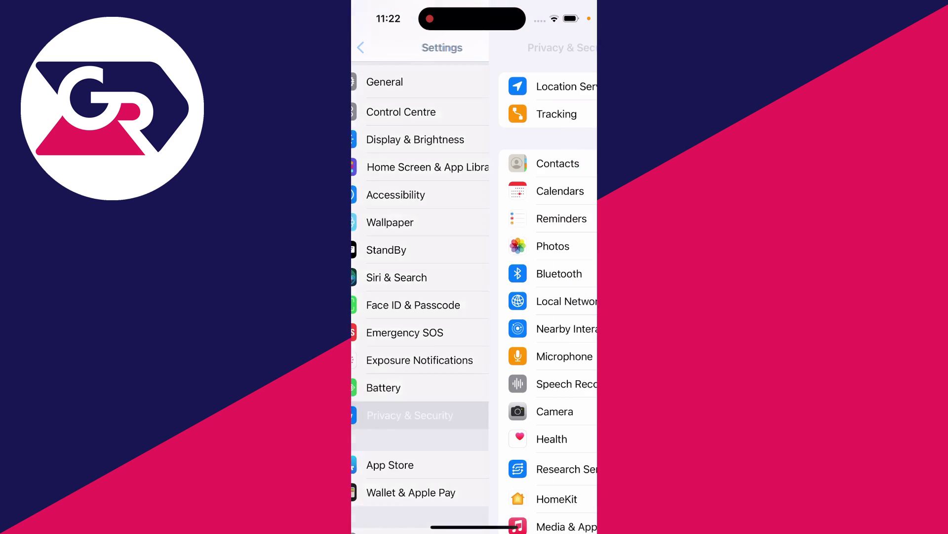
{"action": "left_click", "coordinate": [441, 86]}
{"action": "left_click", "coordinate": [418, 315]}
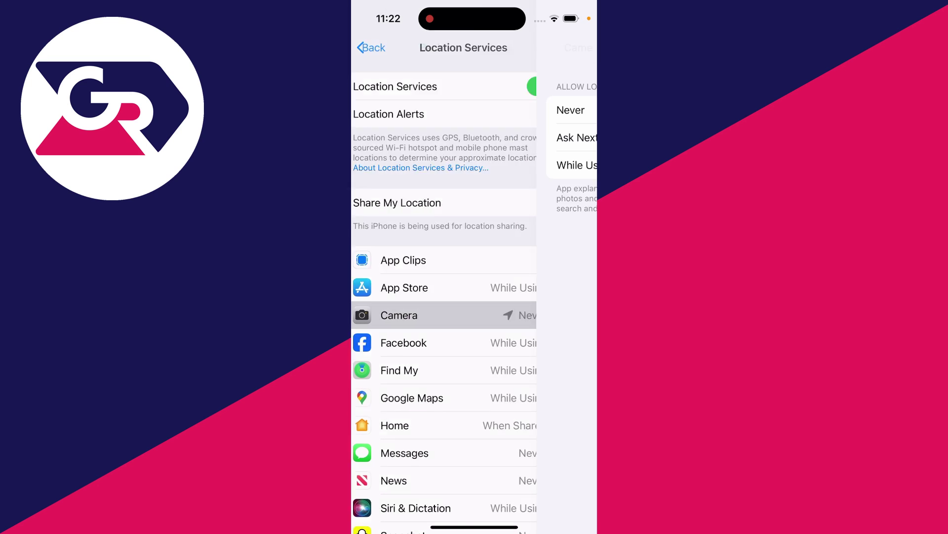
{"action": "left_click", "coordinate": [420, 165]}
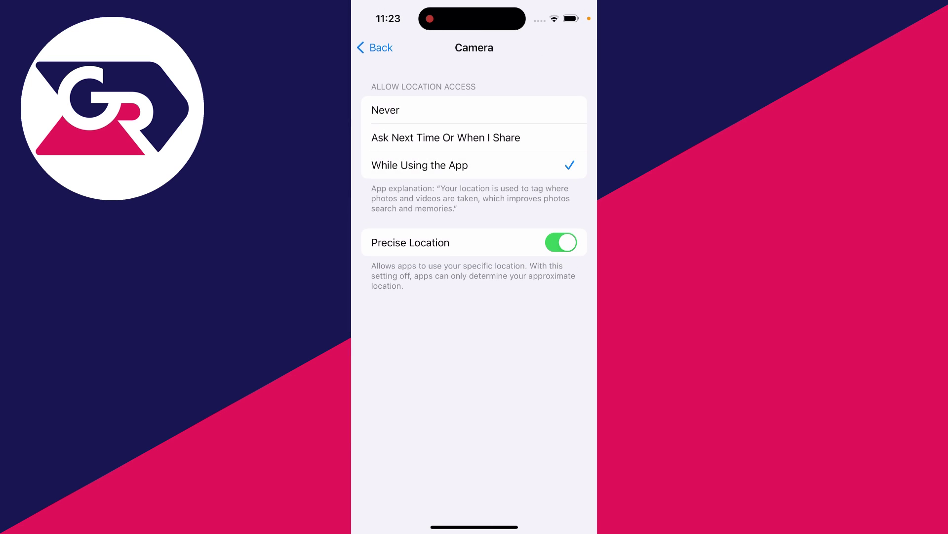
{"action": "left_click_drag", "start_coordinate": [475, 527], "coordinate": [475, 297]}
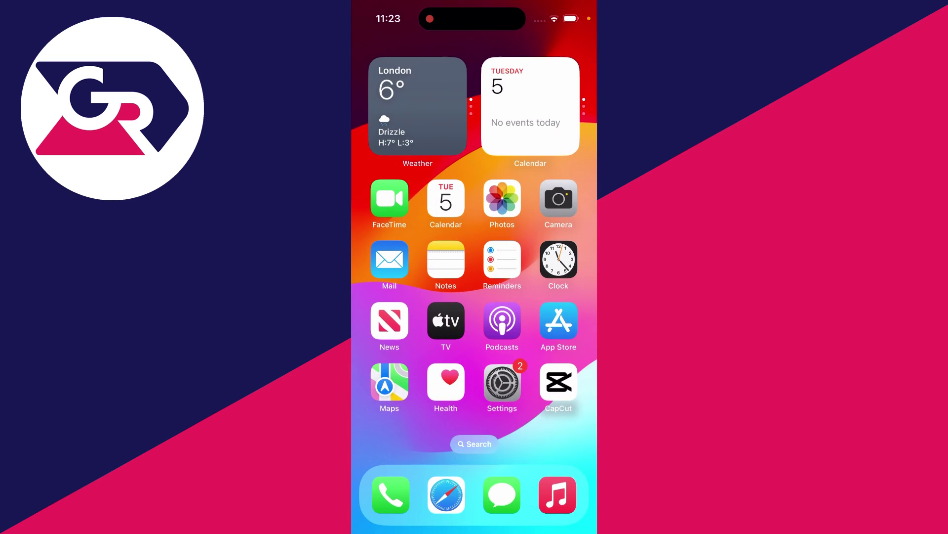